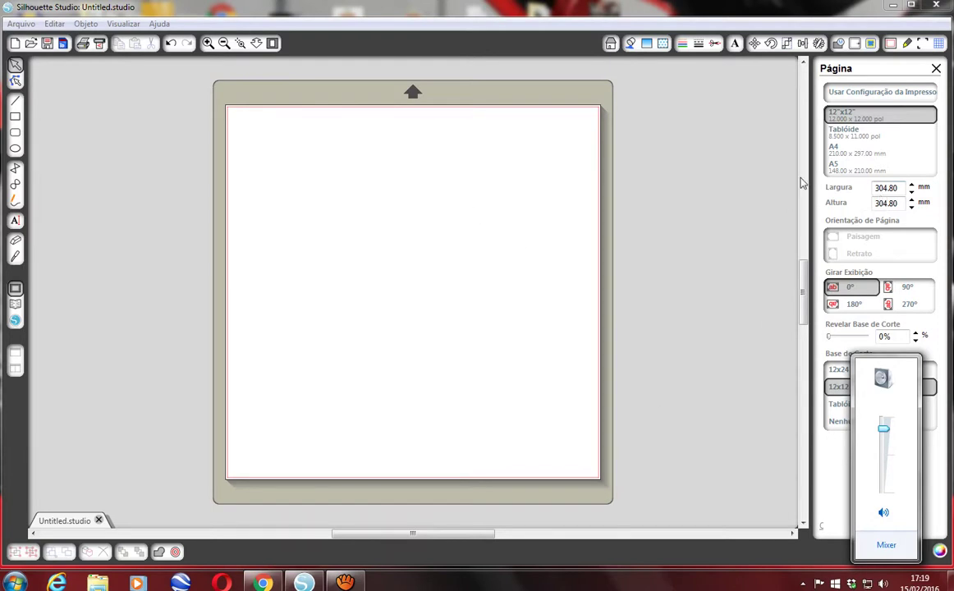
Step: Open the page settings and set the page width to 250 mm
click(15, 220)
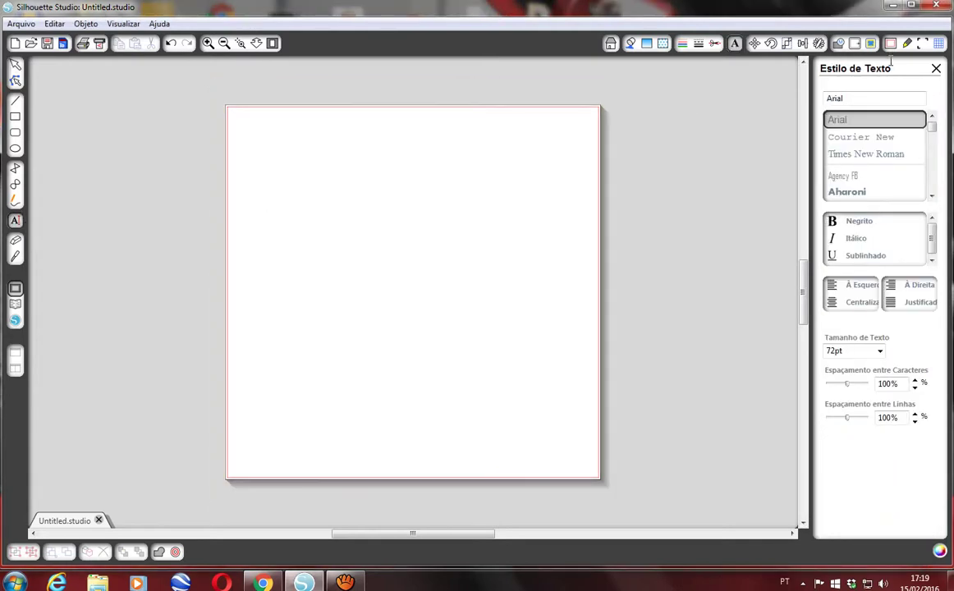
click(871, 43)
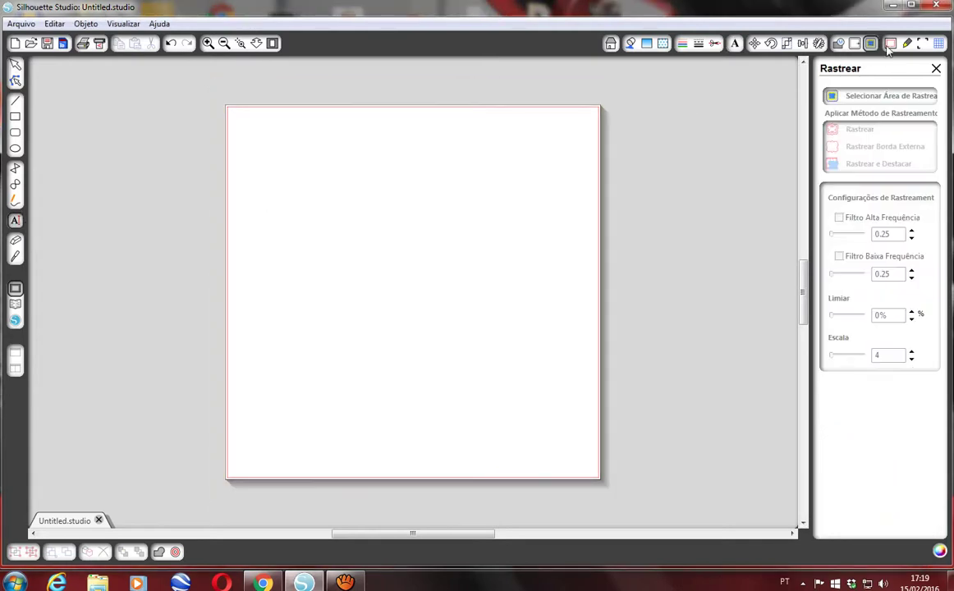
click(890, 44)
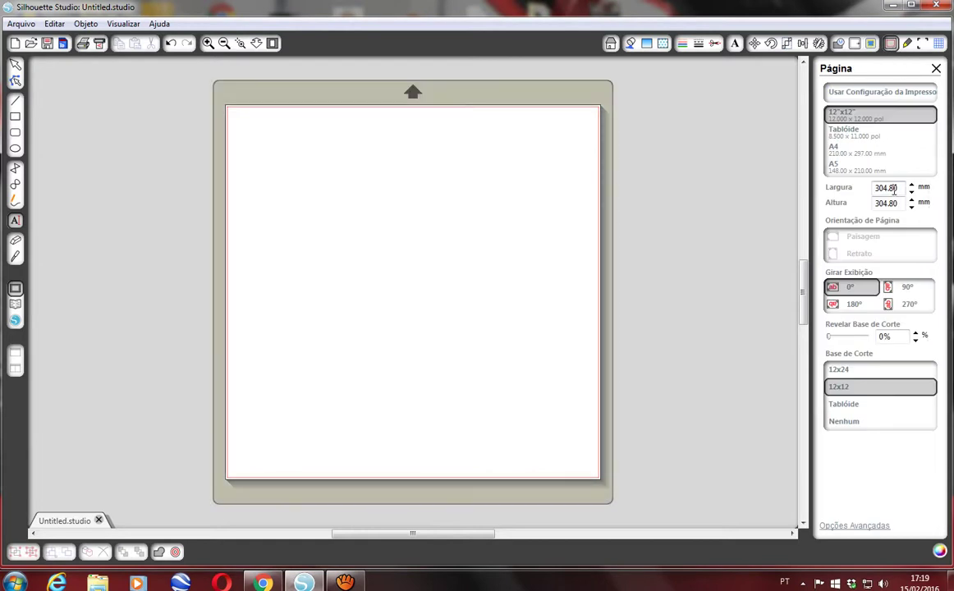
drag(899, 188, 862, 190)
text(25)
text(0.00)
Step: Set the page height to 500 mm and the cutting mat to none (Nenhum)
click(898, 203)
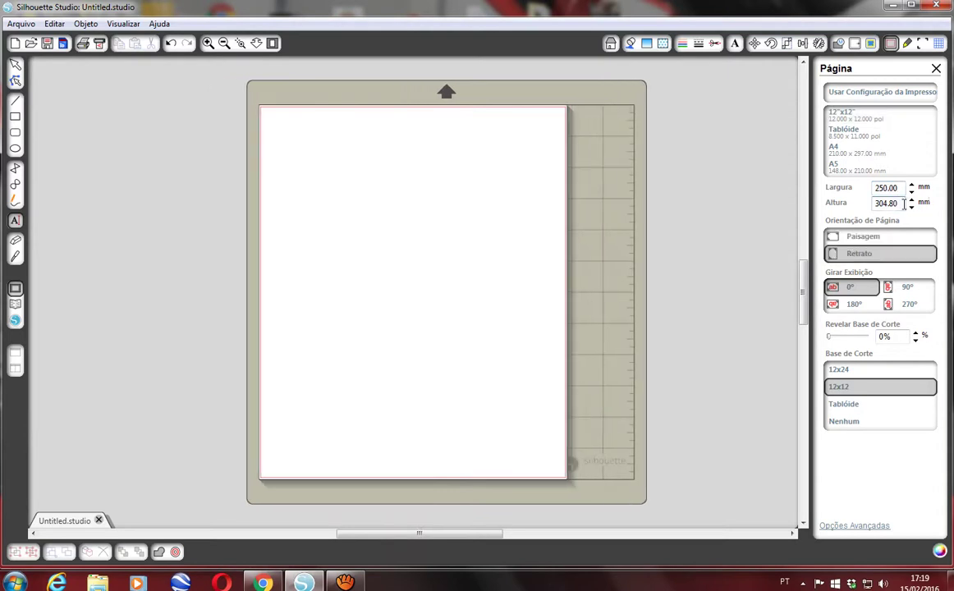
double_click(897, 203)
text(500.0)
key(Return)
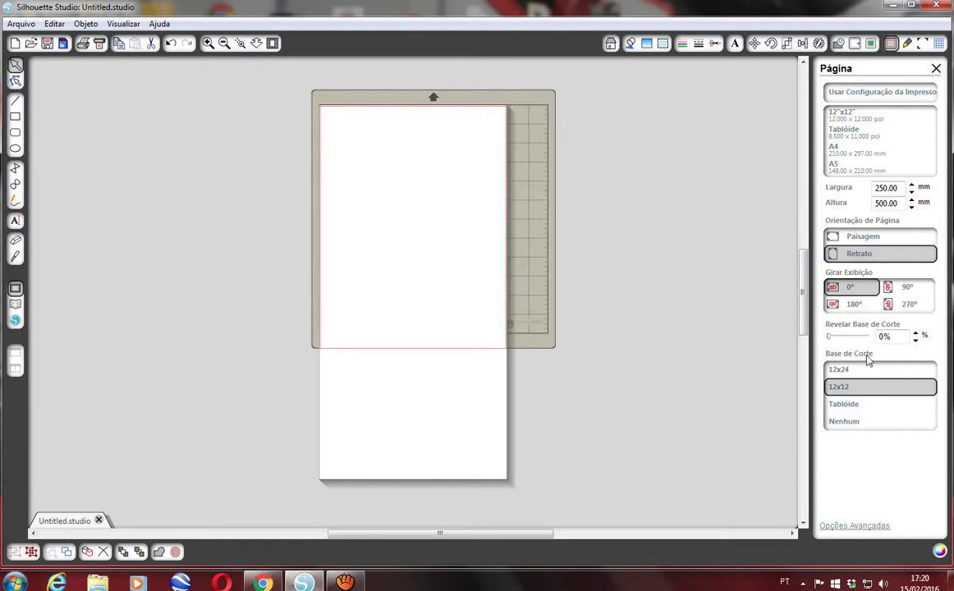
click(846, 421)
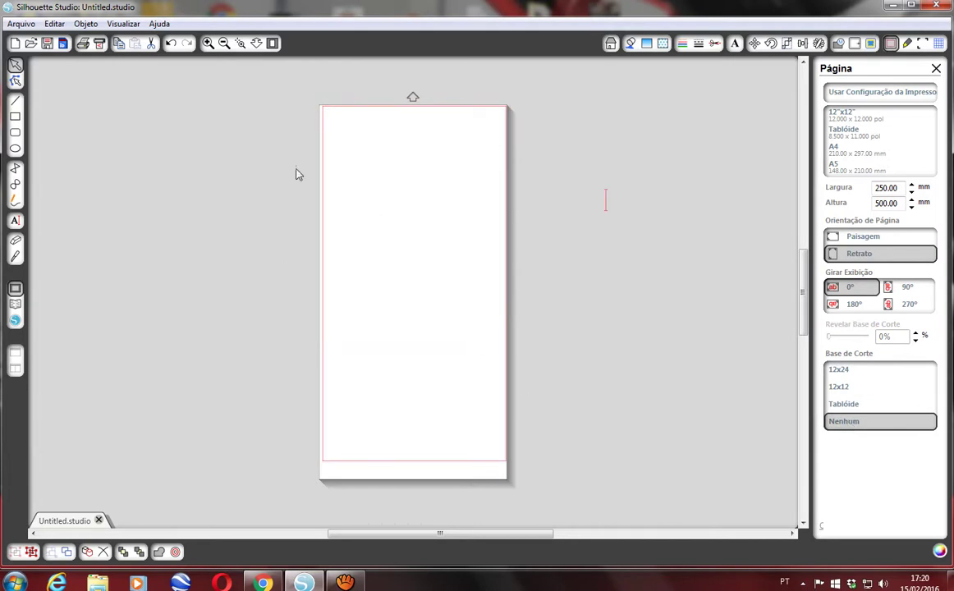
Step: Add the text "lopeswbrindes" in 72 pt Arial near the upper part of the page
click(15, 220)
click(350, 180)
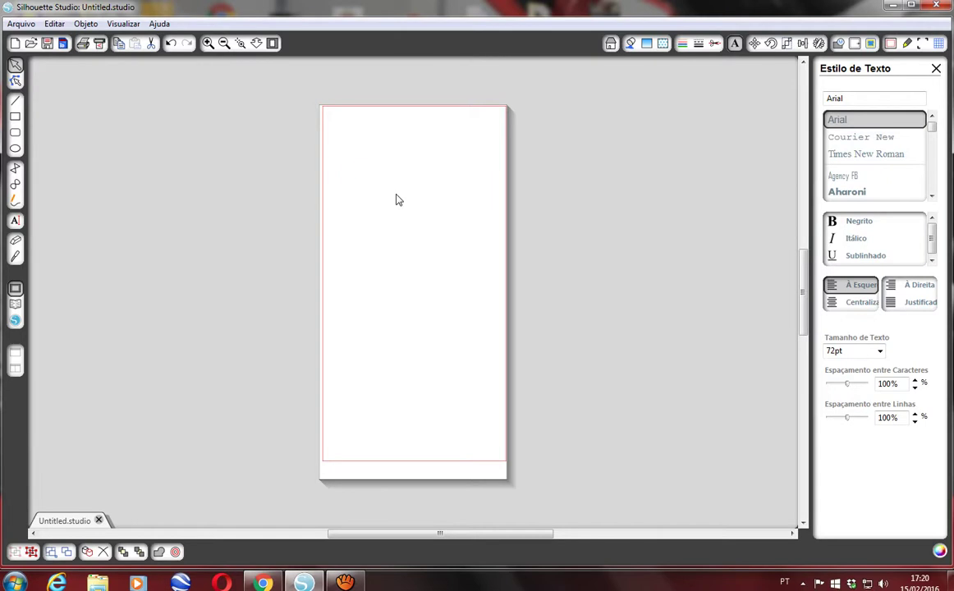
text(op)
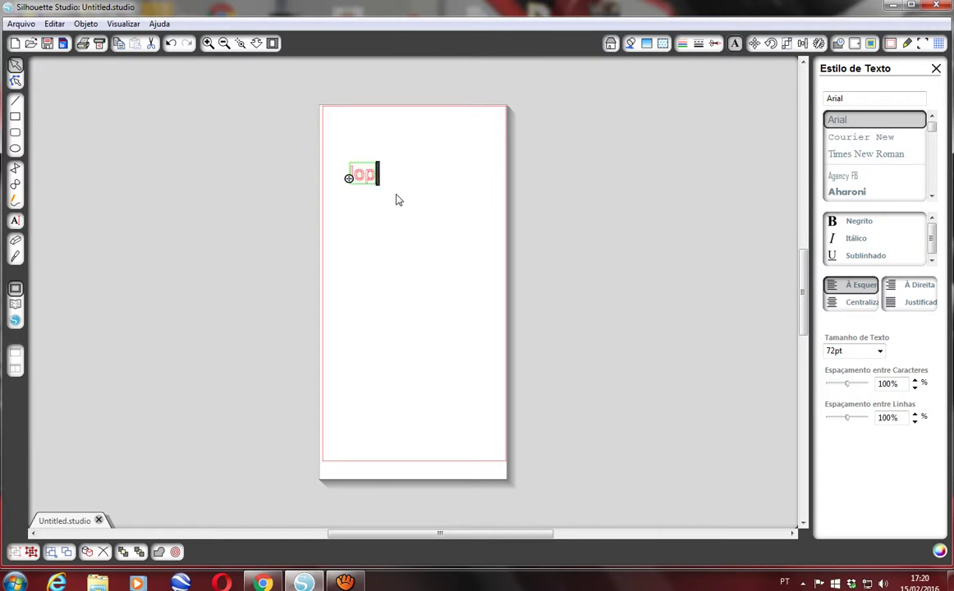
text(oswbrinde)
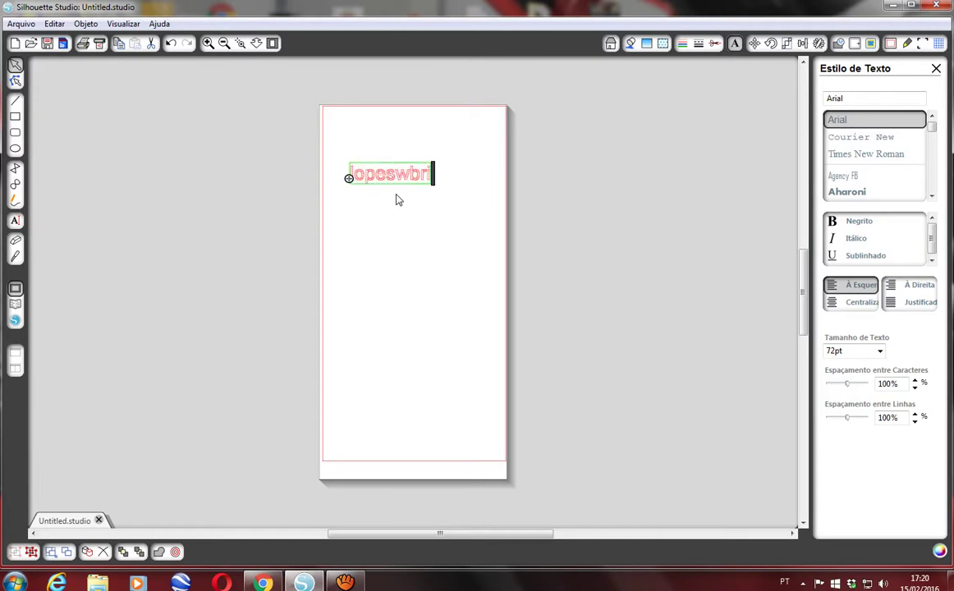
text(s)
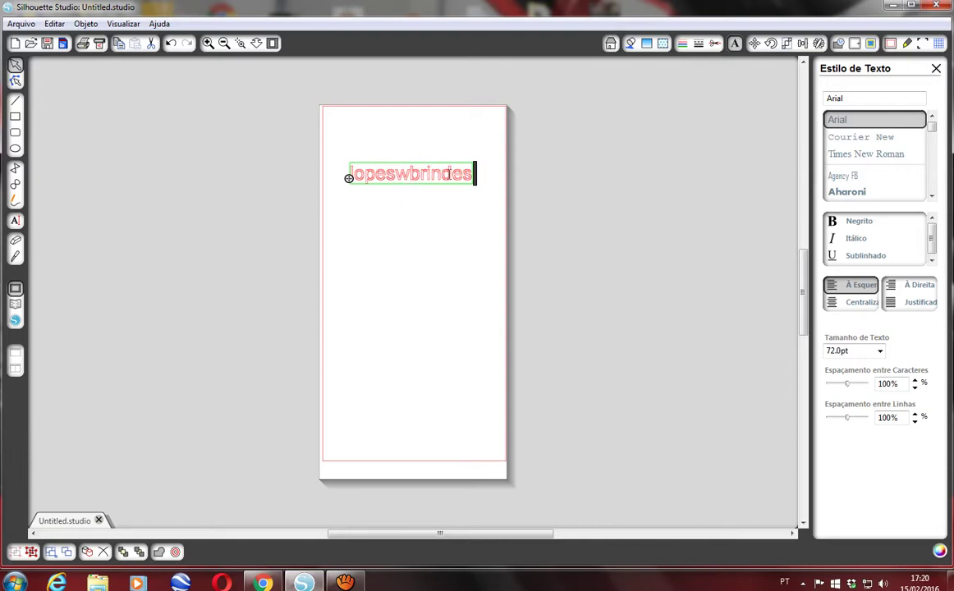
click(564, 223)
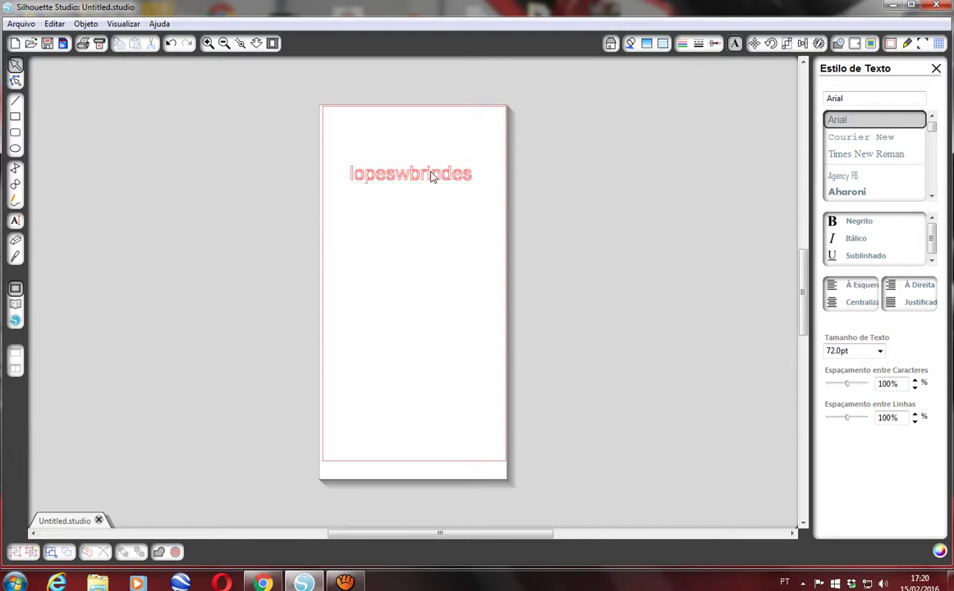
Step: Rotate the "lopeswbrindes" text 90° counterclockwise so it runs vertically along the page
click(458, 185)
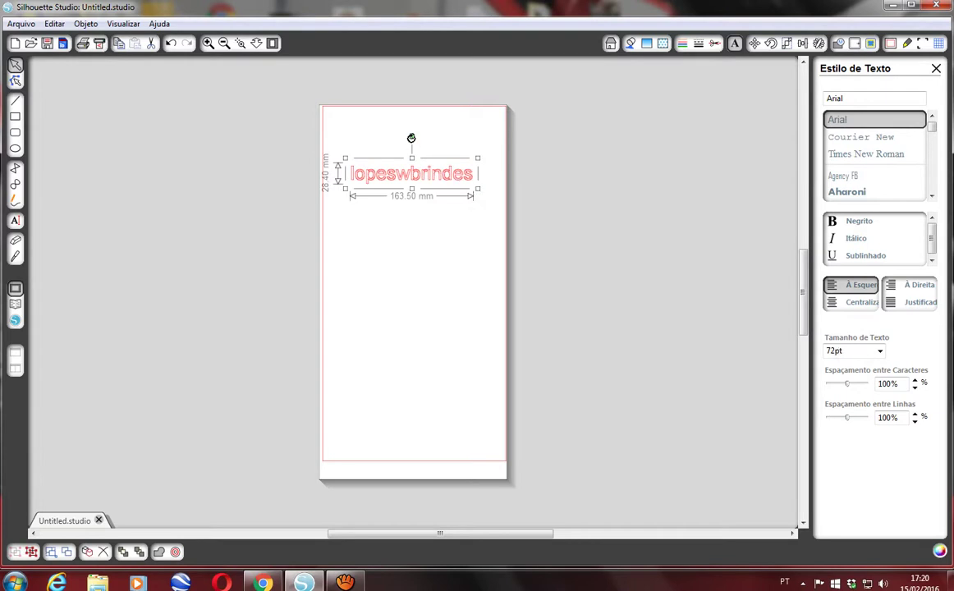
drag(412, 138, 356, 174)
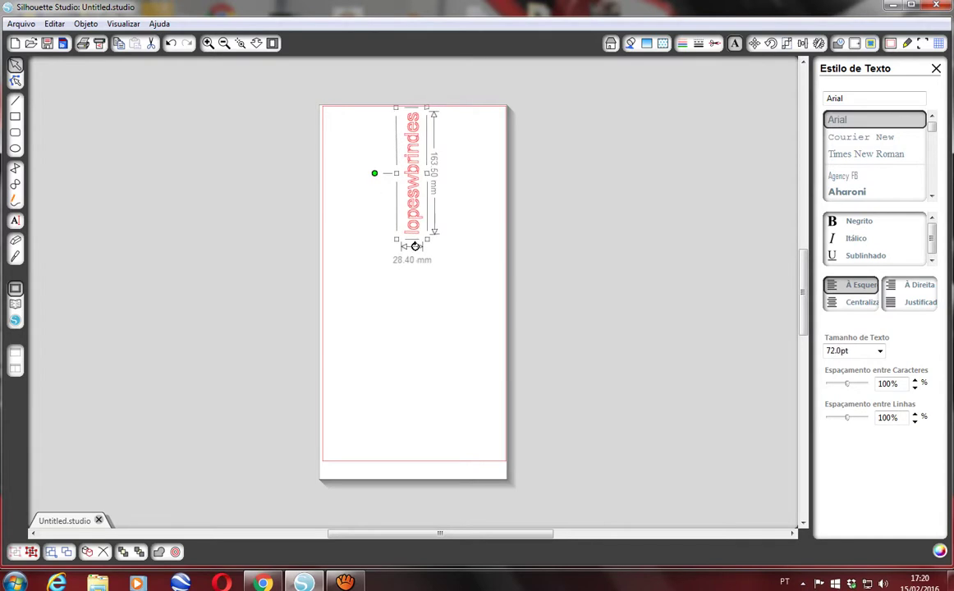
click(413, 250)
click(427, 246)
click(413, 237)
Step: Enlarge the vertical text proportionally to about 75 × 434 mm and move it closer to the page's left edge
drag(426, 239, 453, 451)
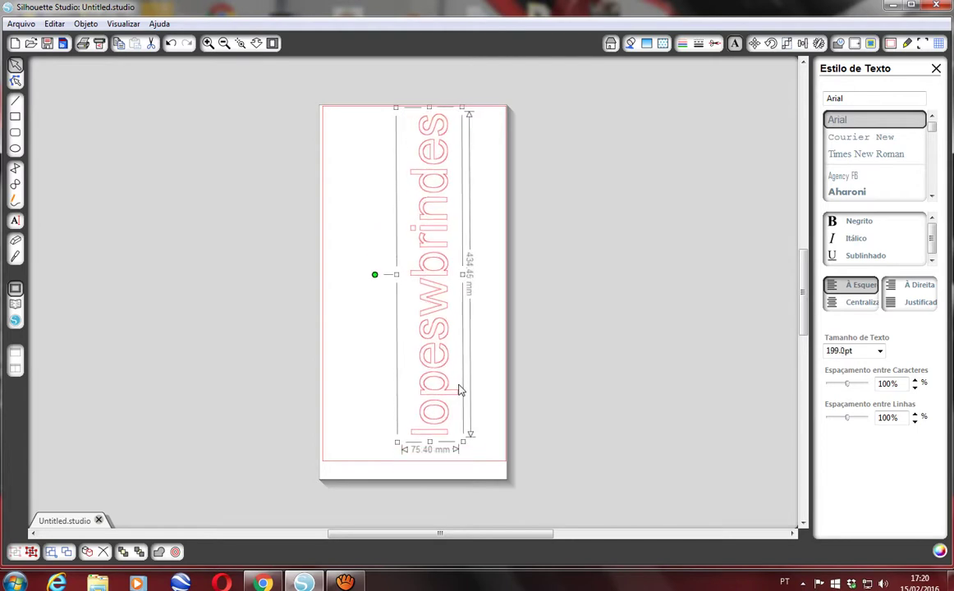
drag(433, 390, 402, 402)
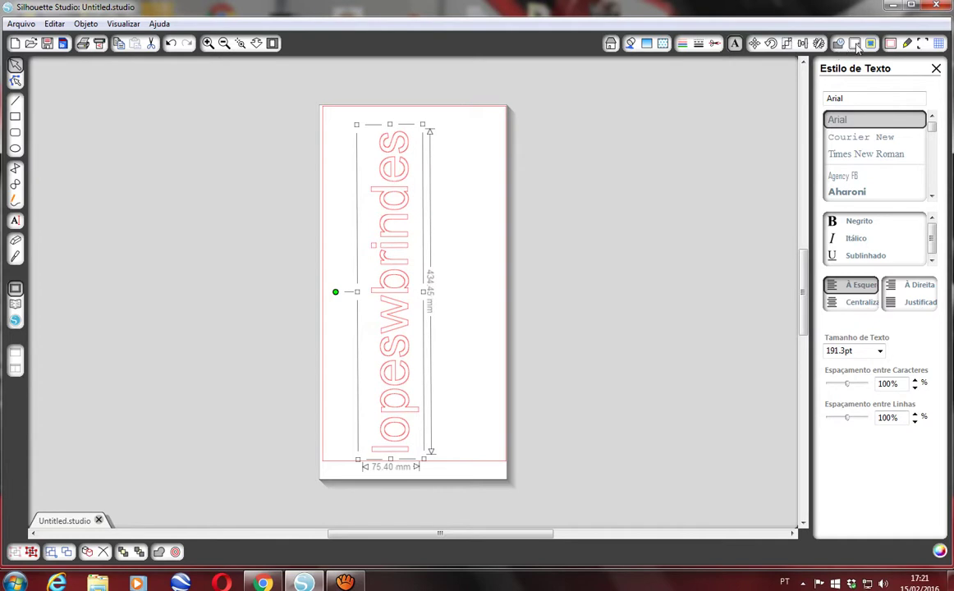
click(890, 44)
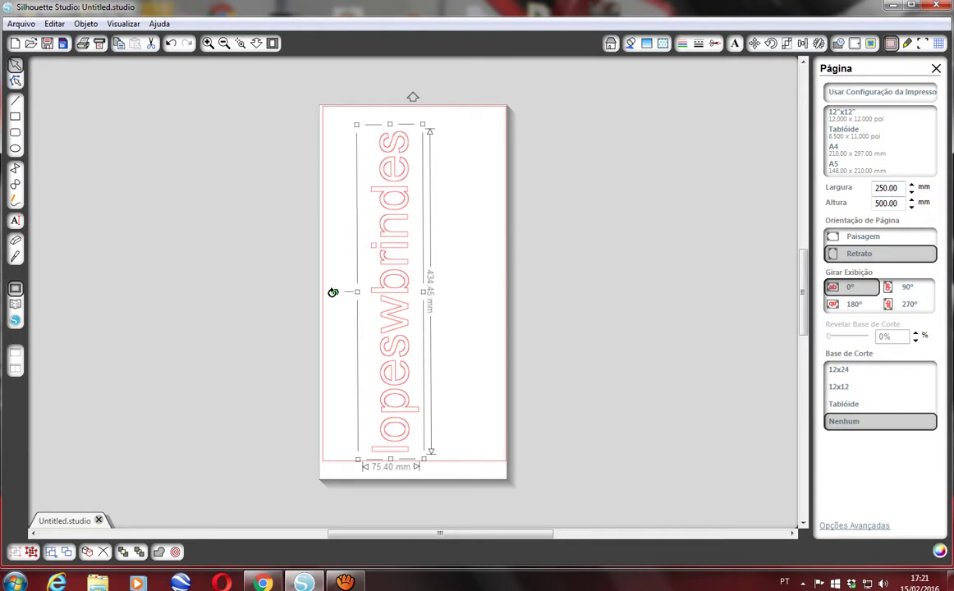
Step: Stretch the vertical text to about 214 mm wide and 460 mm long so it fills the page's cutting area
drag(334, 292, 323, 292)
drag(422, 292, 492, 291)
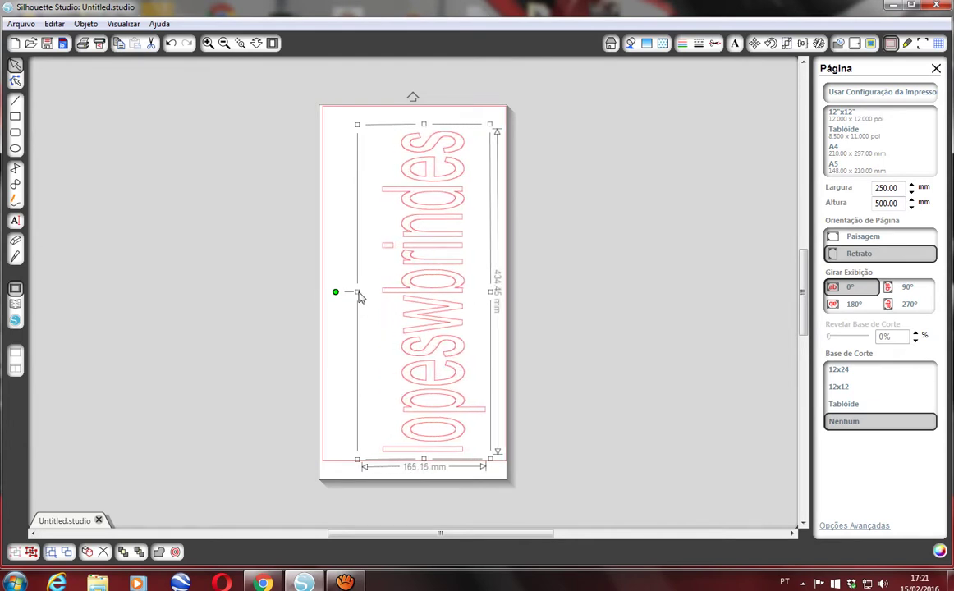
drag(358, 295, 321, 293)
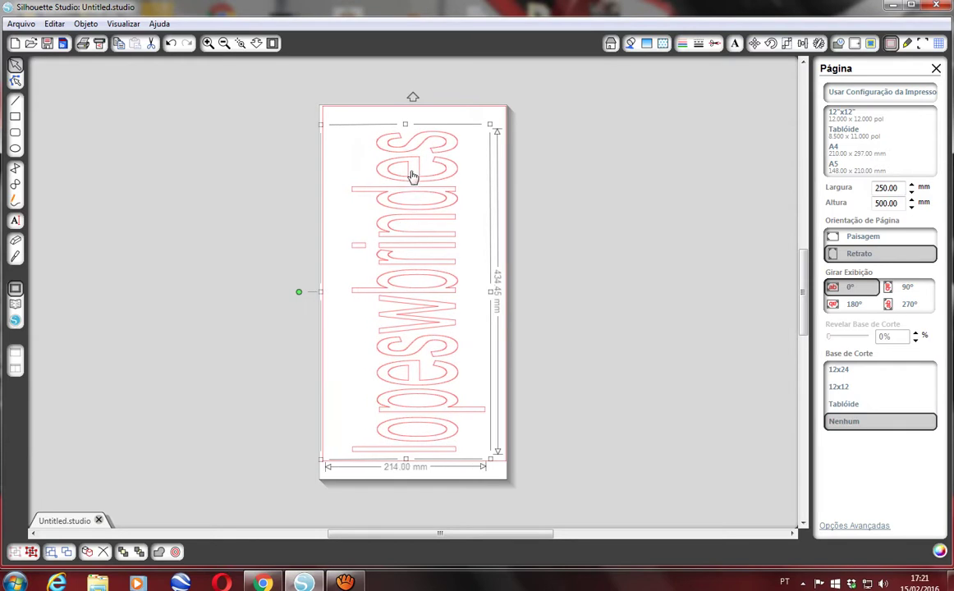
drag(298, 291, 298, 290)
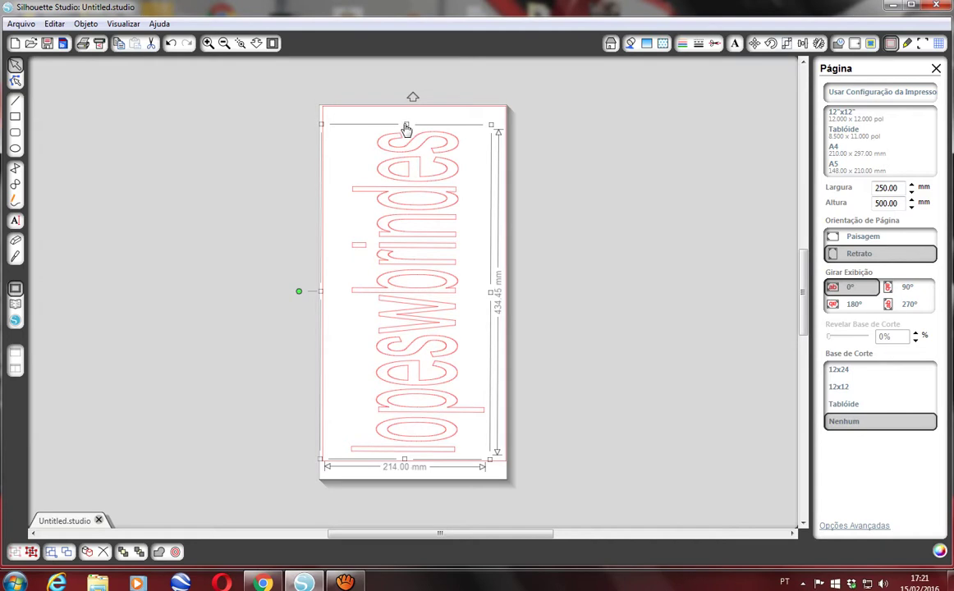
drag(405, 124, 406, 113)
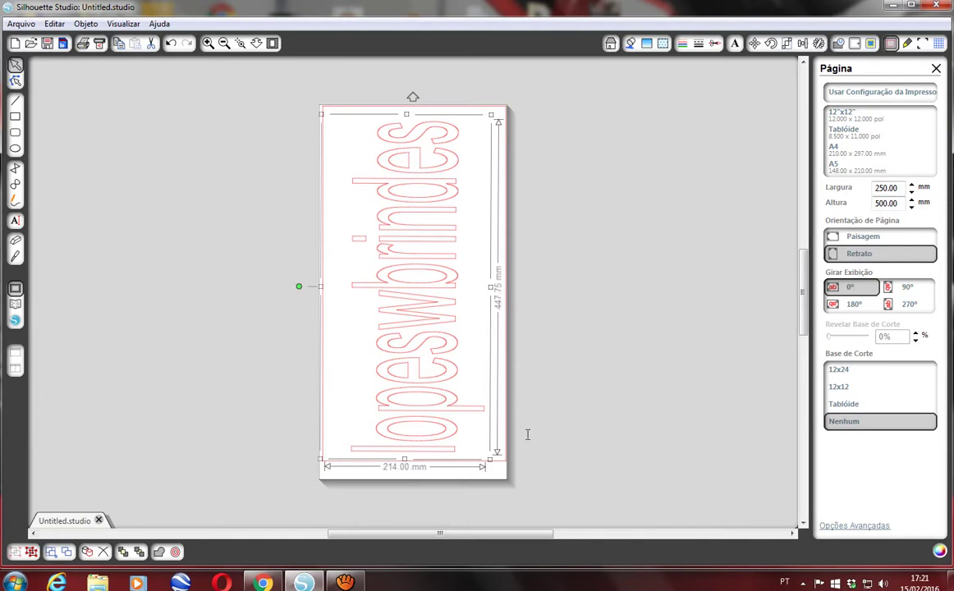
drag(405, 459, 404, 469)
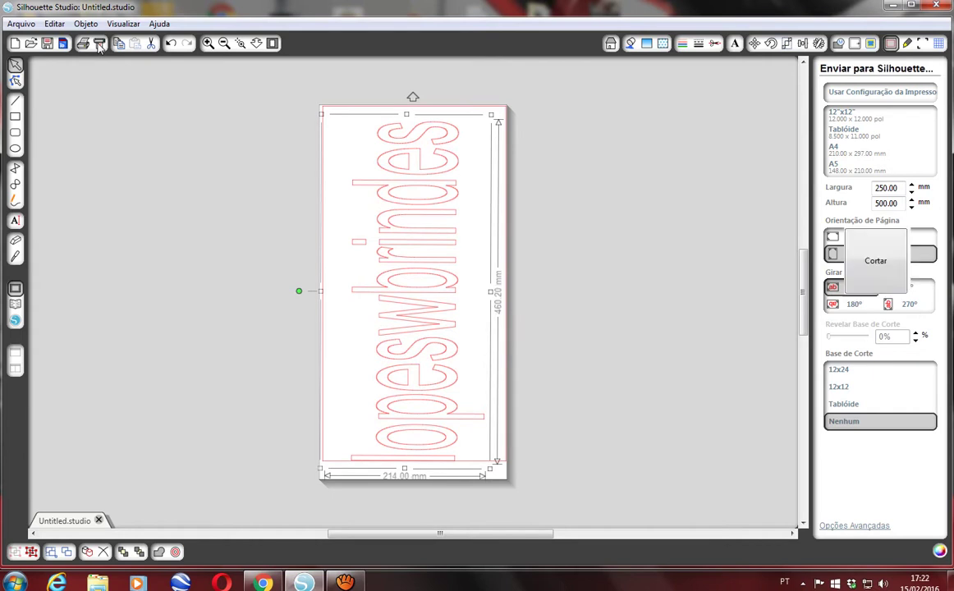
Step: Open the settings for sending the design to the Silhouette cutter and deselect the text
click(98, 45)
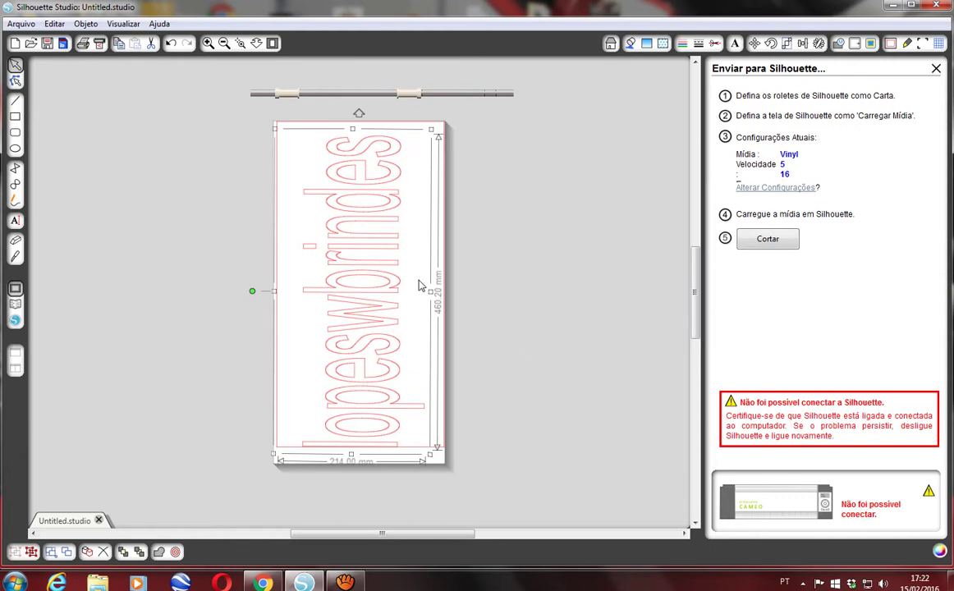
click(496, 278)
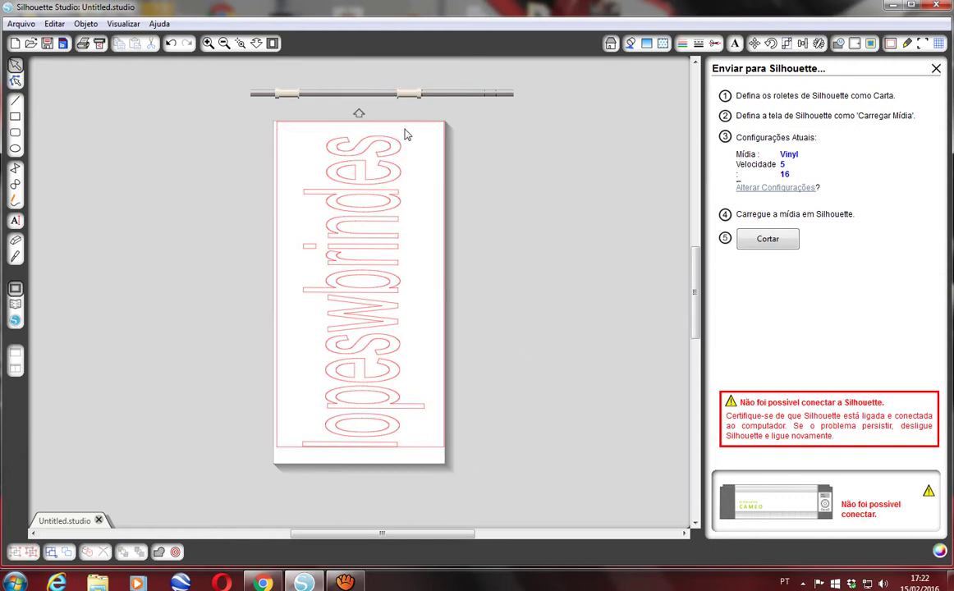